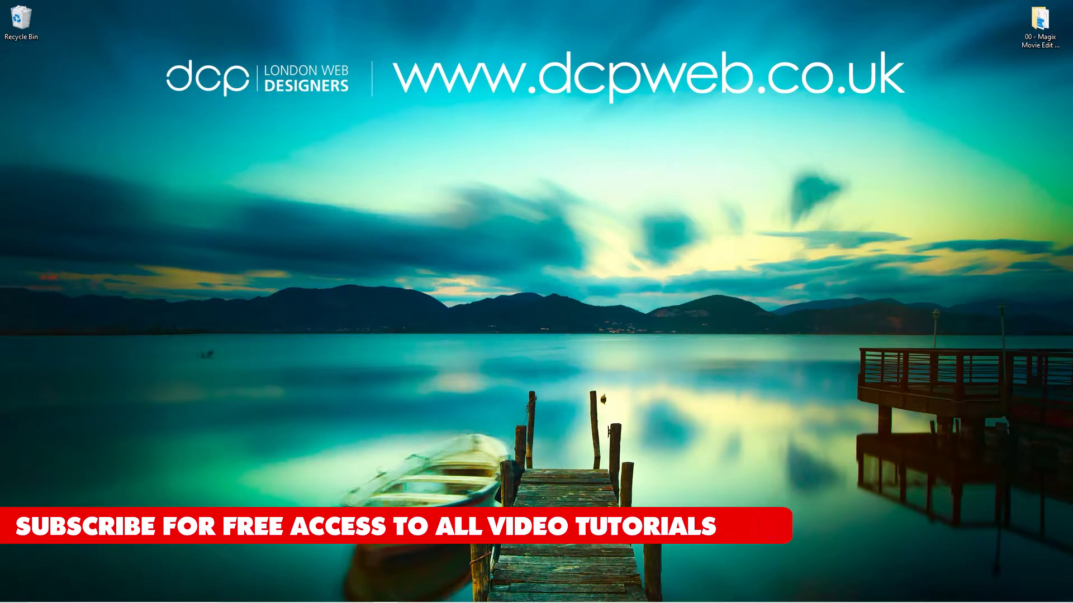
Add Dolomiti - 32203.mp4 from the desktop's colour grade project folder to track 1 of the Movie Edit Pro timeline.
double_click(1039, 23)
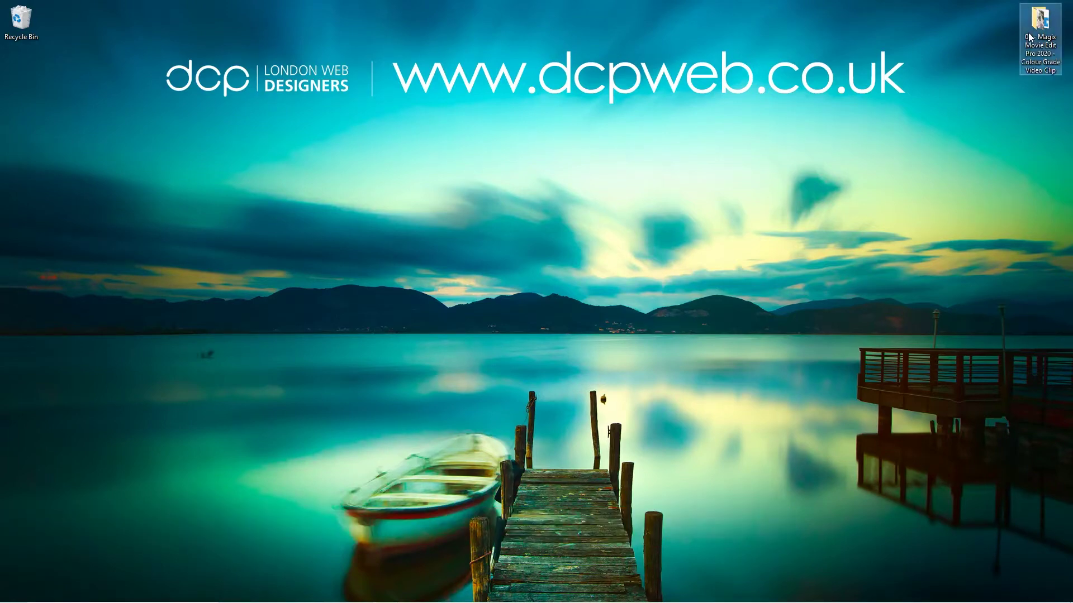
click(651, 206)
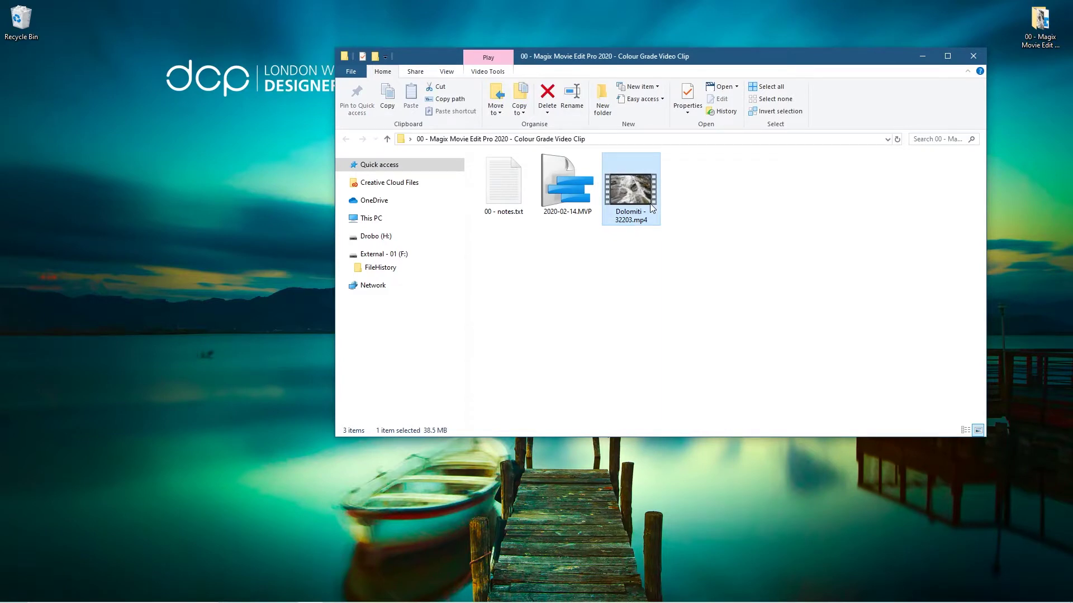
click(936, 592)
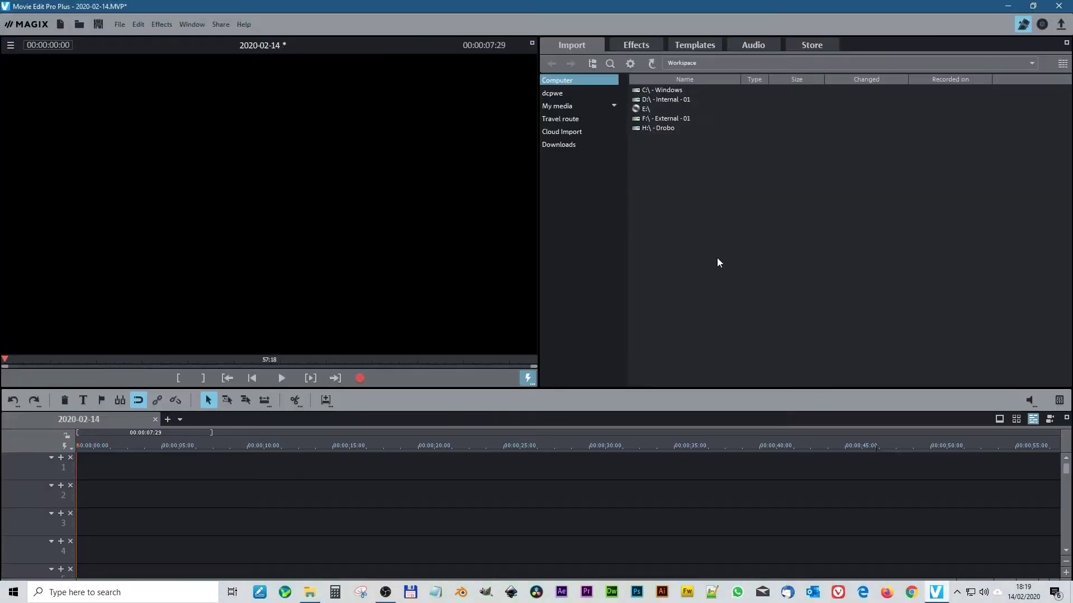
key(alt+Tab)
drag(642, 199, 213, 453)
click(253, 516)
click(148, 447)
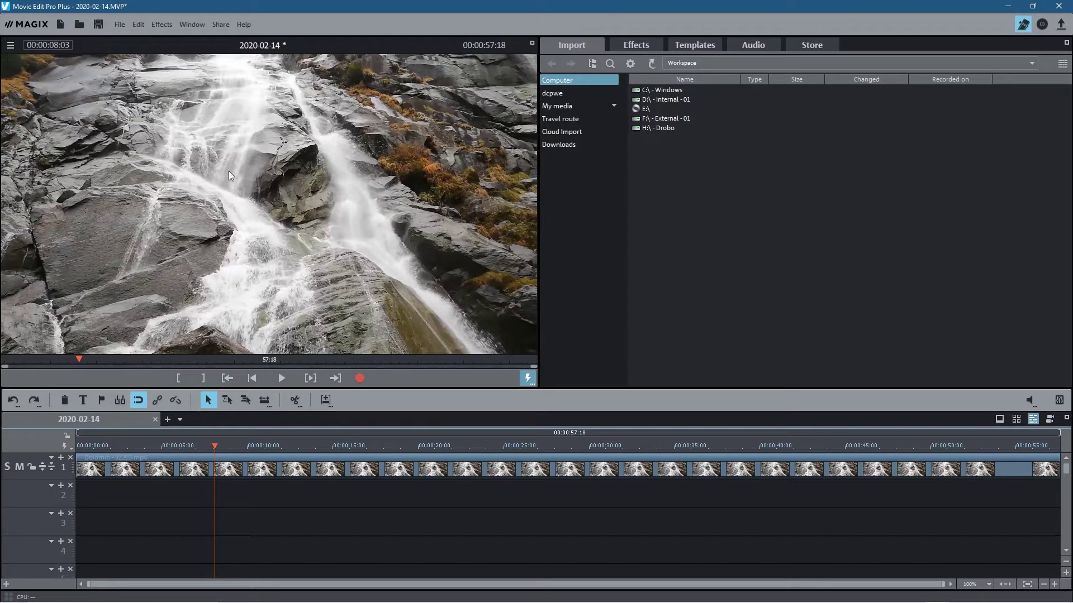
Open the Brightness/Contrast effect for the clip on track 1 and keep its brightness at 50.
click(220, 463)
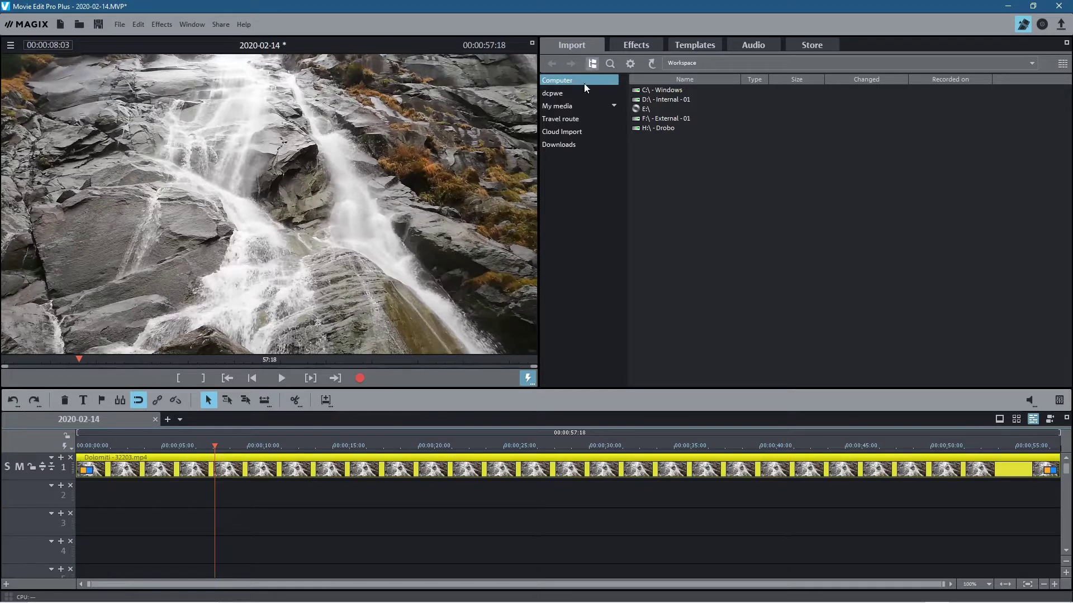
click(623, 46)
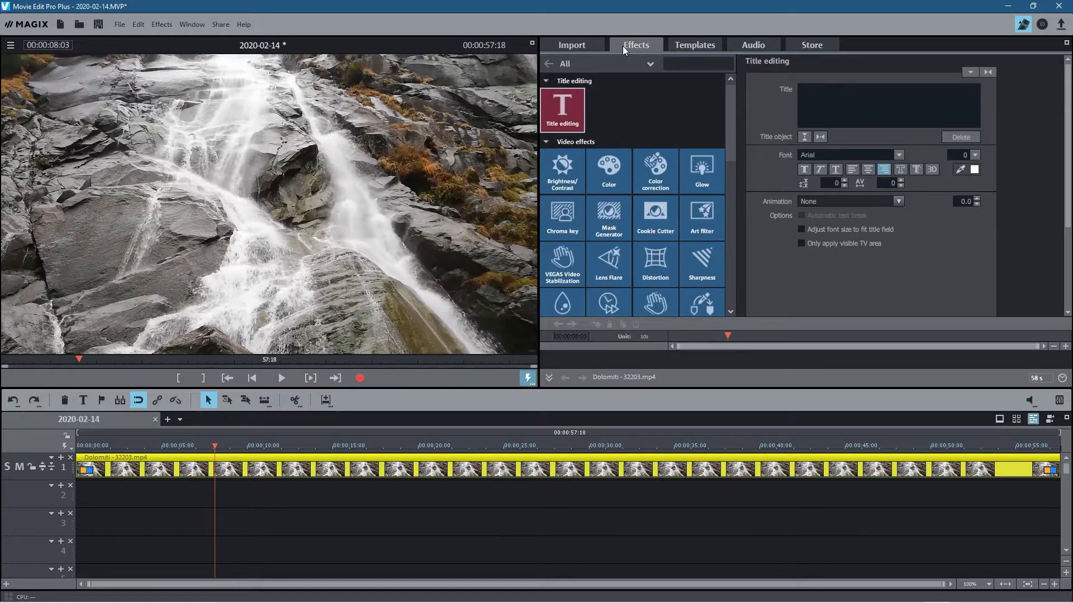
click(561, 186)
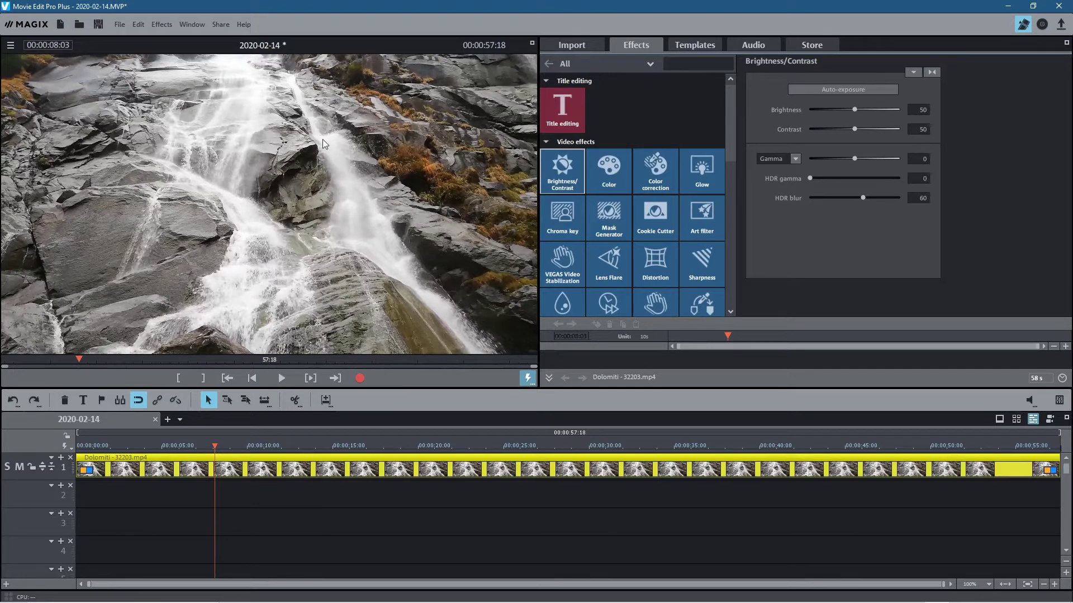
mouse_move(854, 110)
mouse_down()
mouse_move(827, 116)
mouse_move(864, 114)
mouse_move(853, 114)
mouse_up()
click(920, 110)
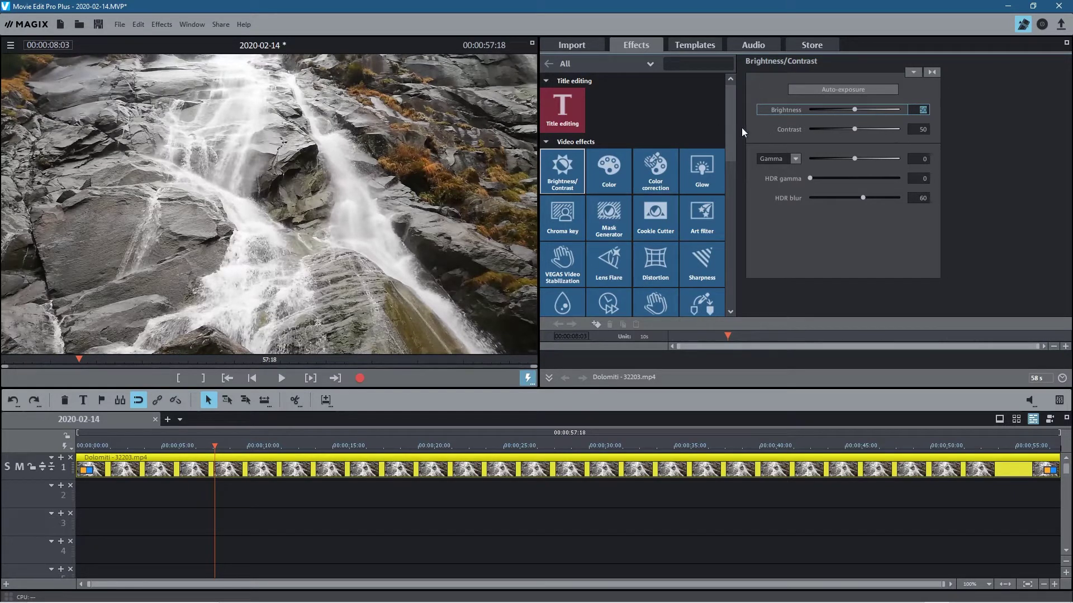
click(335, 158)
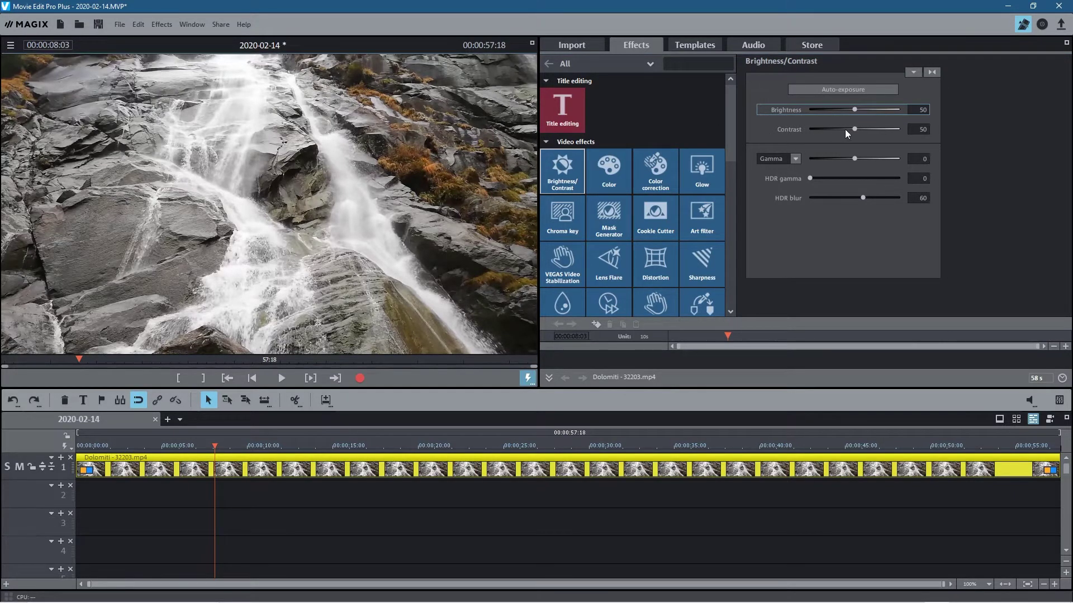
Set the clip's contrast to 70 and keep gamma at 0.
mouse_move(853, 129)
mouse_down()
mouse_move(823, 129)
mouse_move(873, 133)
mouse_up()
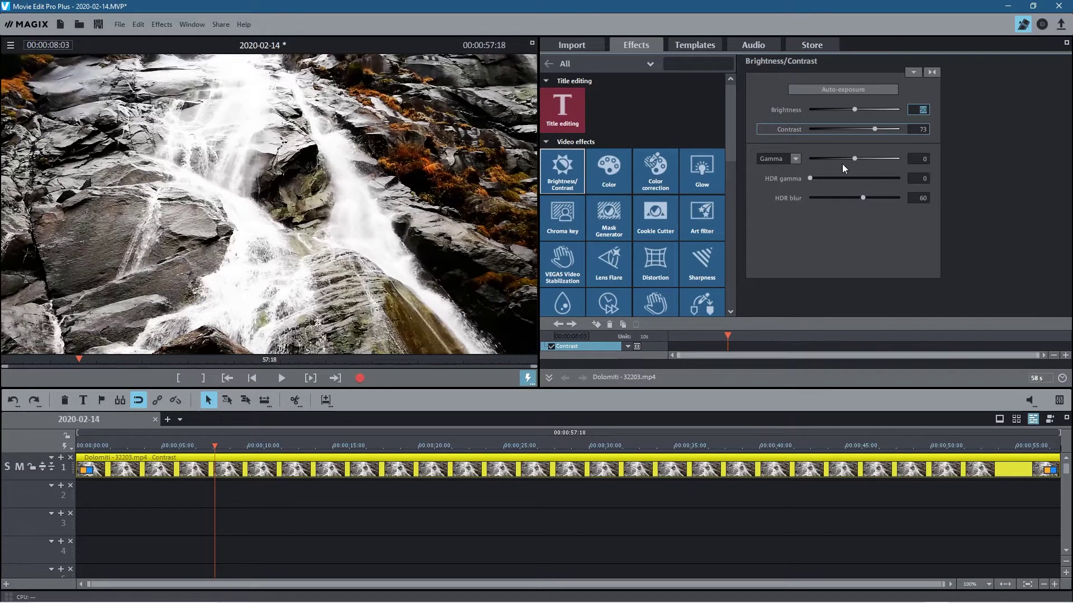
click(922, 129)
text(70)
key(Return)
mouse_move(849, 158)
mouse_down()
mouse_move(840, 158)
mouse_move(869, 159)
mouse_move(840, 159)
mouse_move(854, 159)
mouse_up()
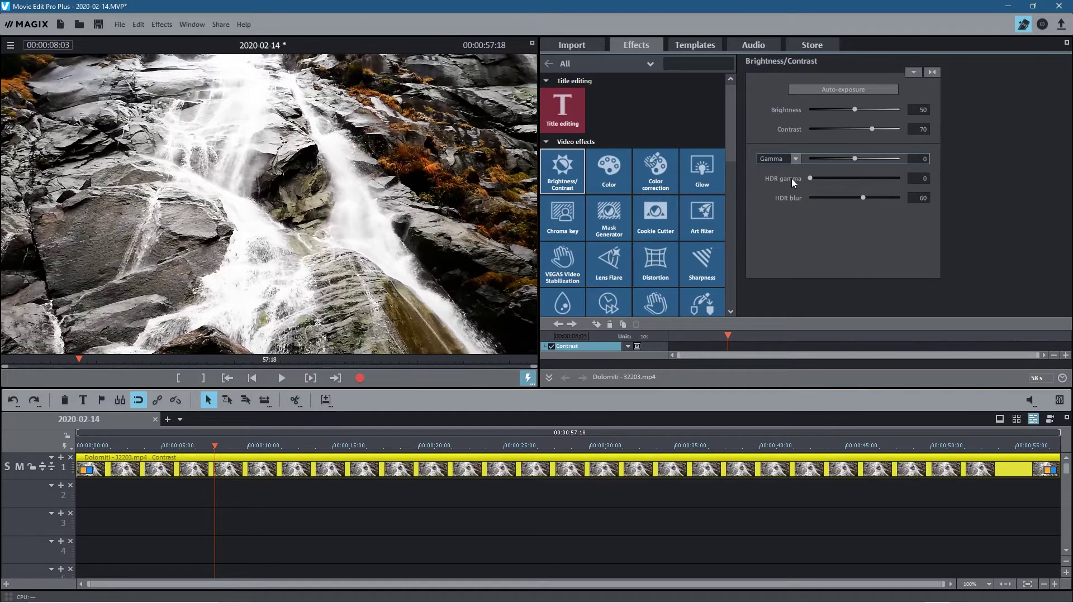
Set the clip's HDR gamma to 50 and HDR blur to 100.
drag(809, 179, 786, 179)
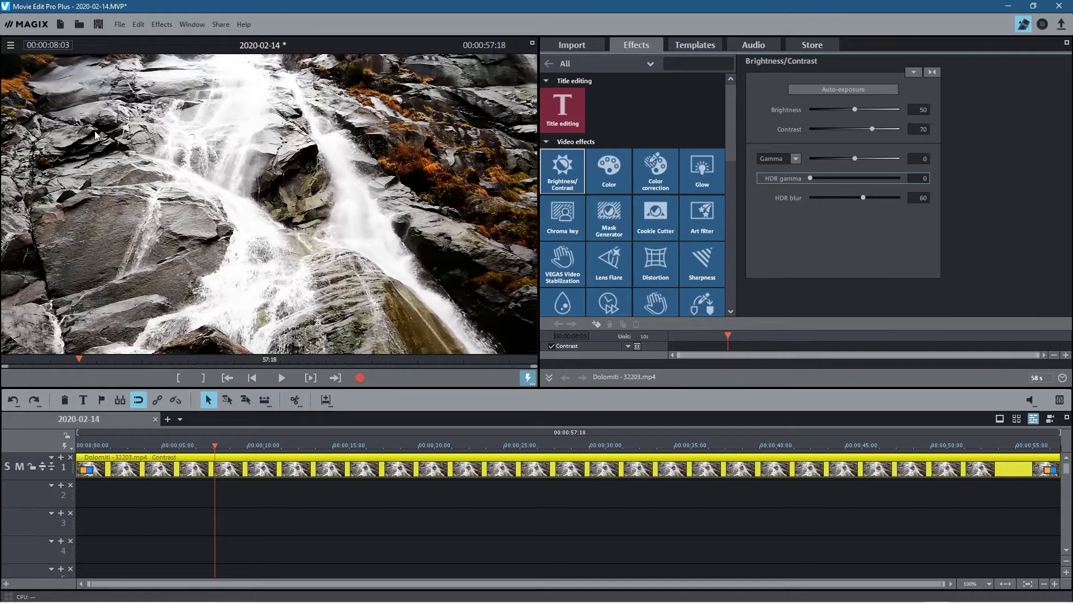
drag(810, 177, 854, 179)
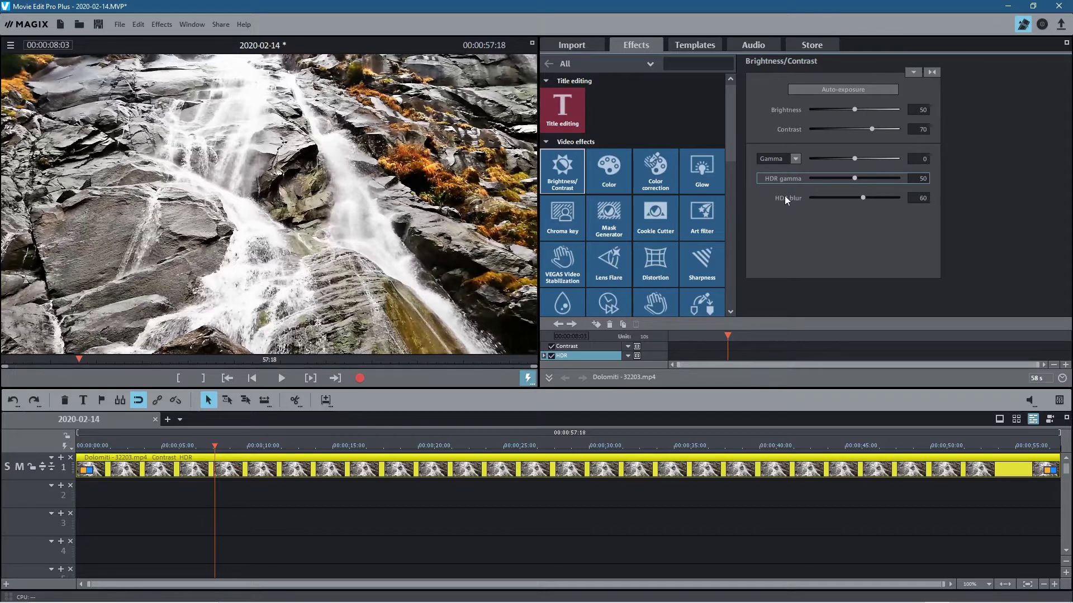
drag(861, 199, 793, 199)
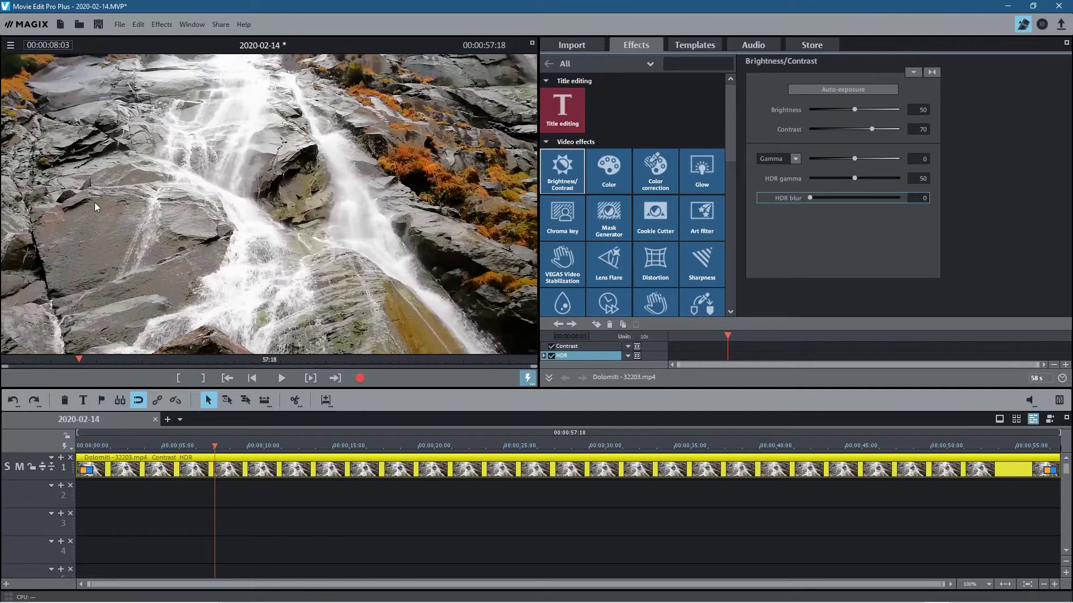
drag(809, 199, 894, 202)
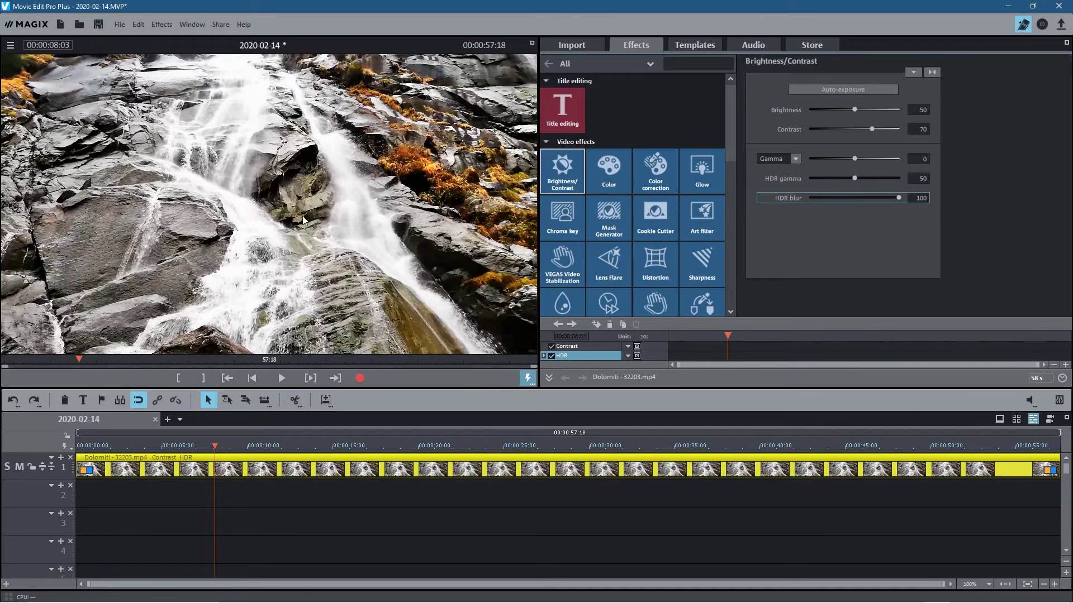
Set the clip's saturation to 30 in the Color effect.
click(612, 165)
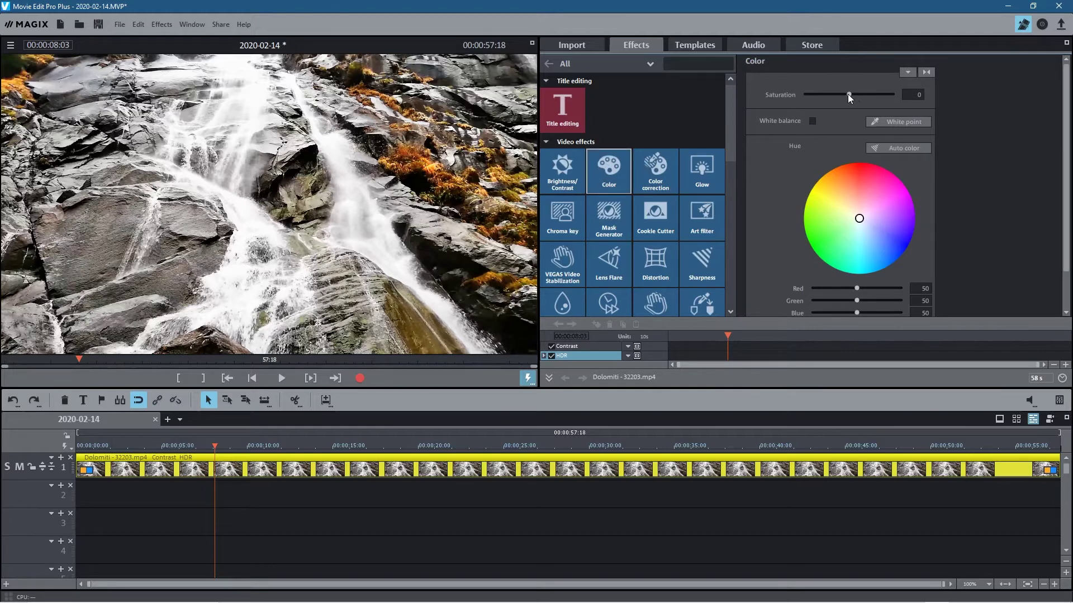
drag(848, 96, 860, 98)
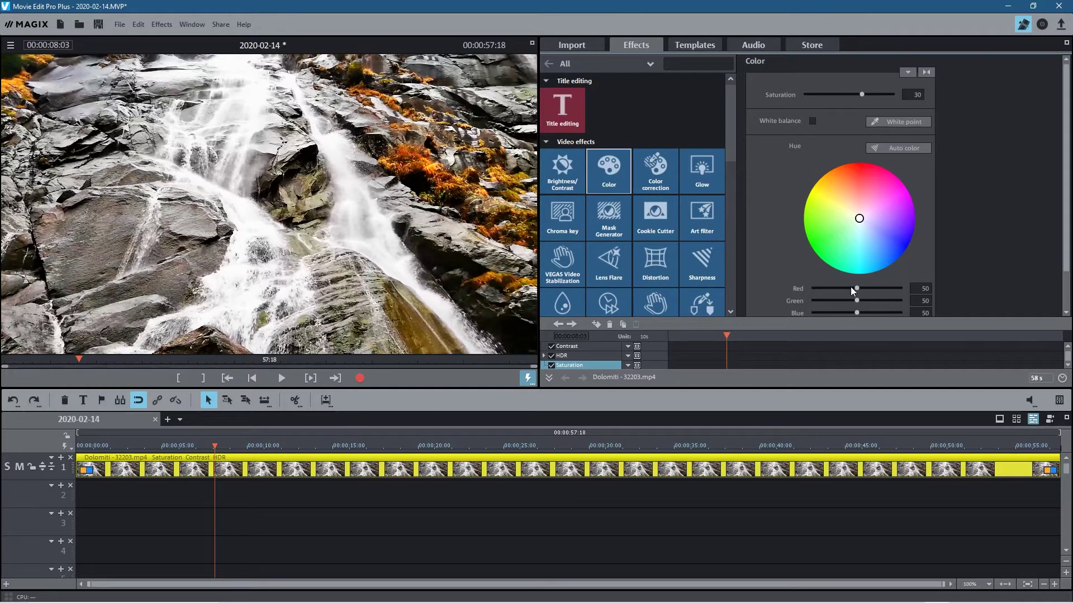
Try raising the clip's red level to 59 and reset it to 50.
drag(850, 288, 864, 288)
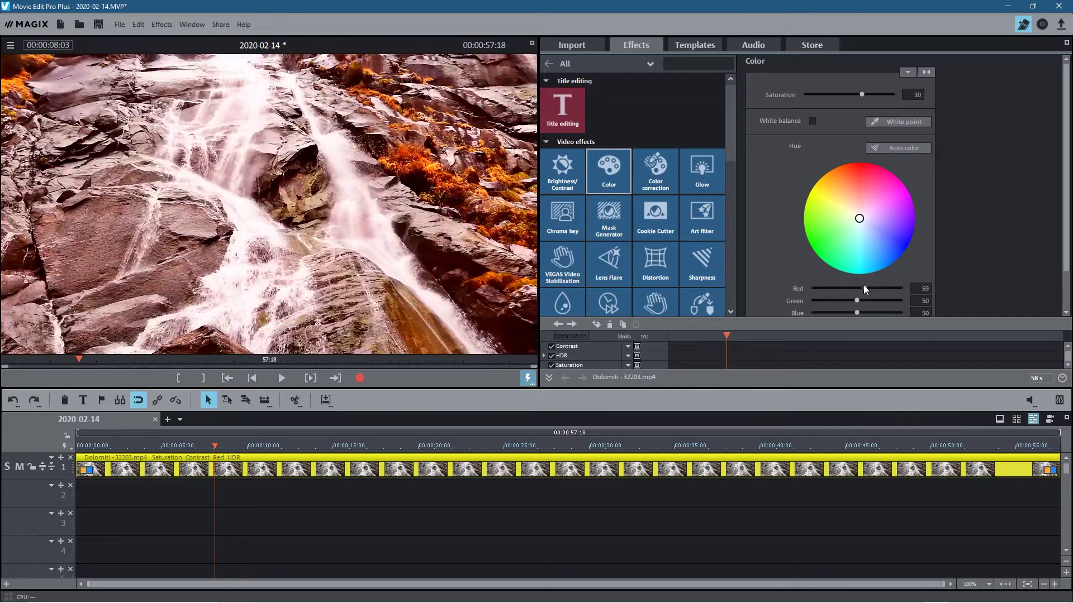
drag(853, 287, 852, 287)
text(50)
key(Return)
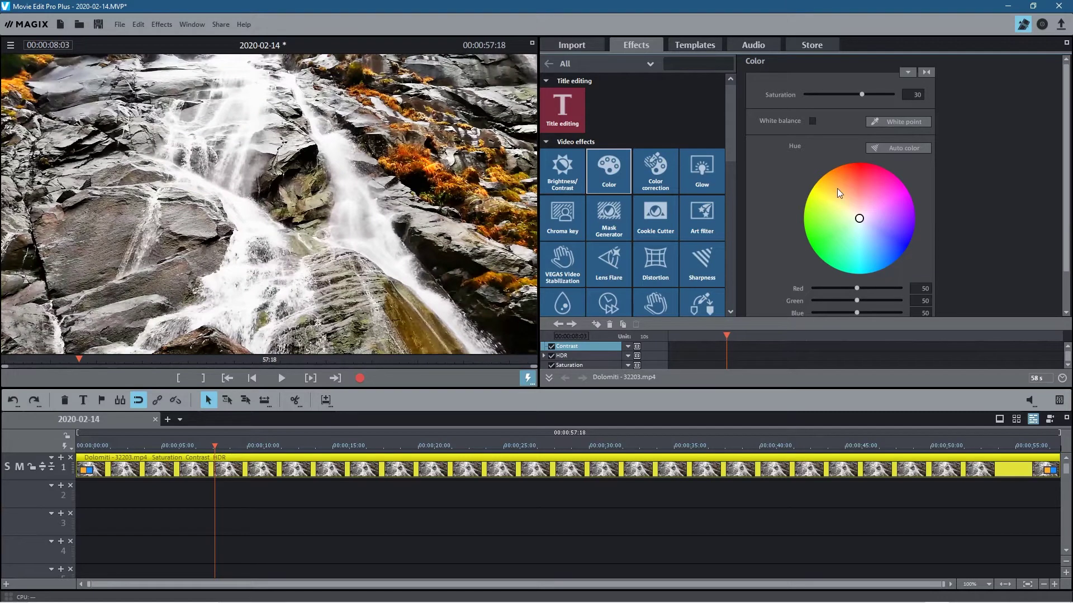
Try purple and green tints with the hue colour wheel and return it to the neutral centre.
drag(863, 214, 862, 221)
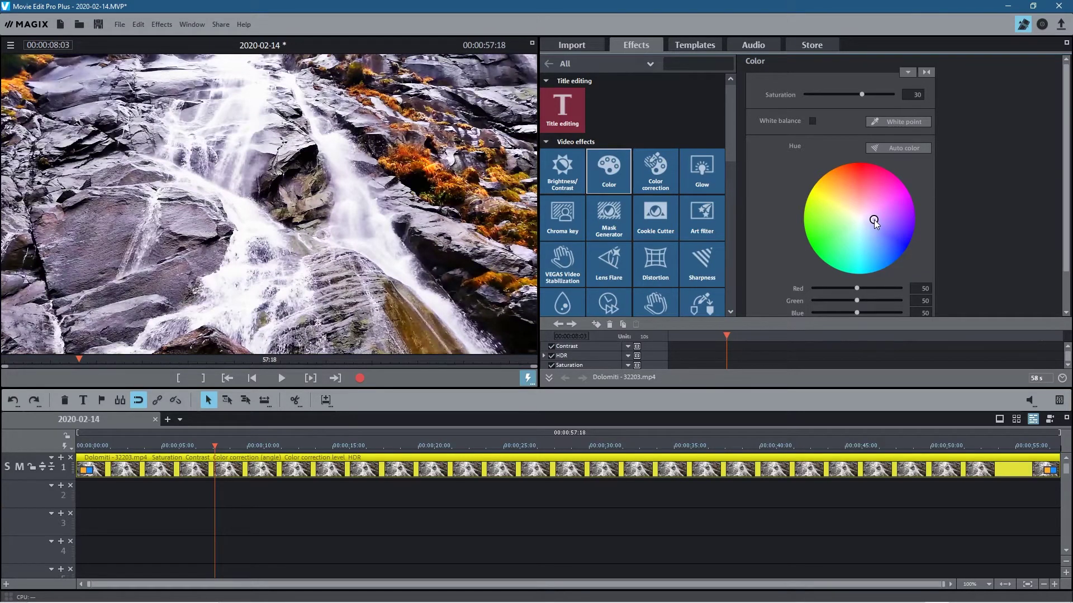
mouse_move(857, 222)
mouse_down()
mouse_move(863, 209)
mouse_move(860, 222)
mouse_up()
drag(867, 233, 860, 208)
drag(862, 223, 846, 226)
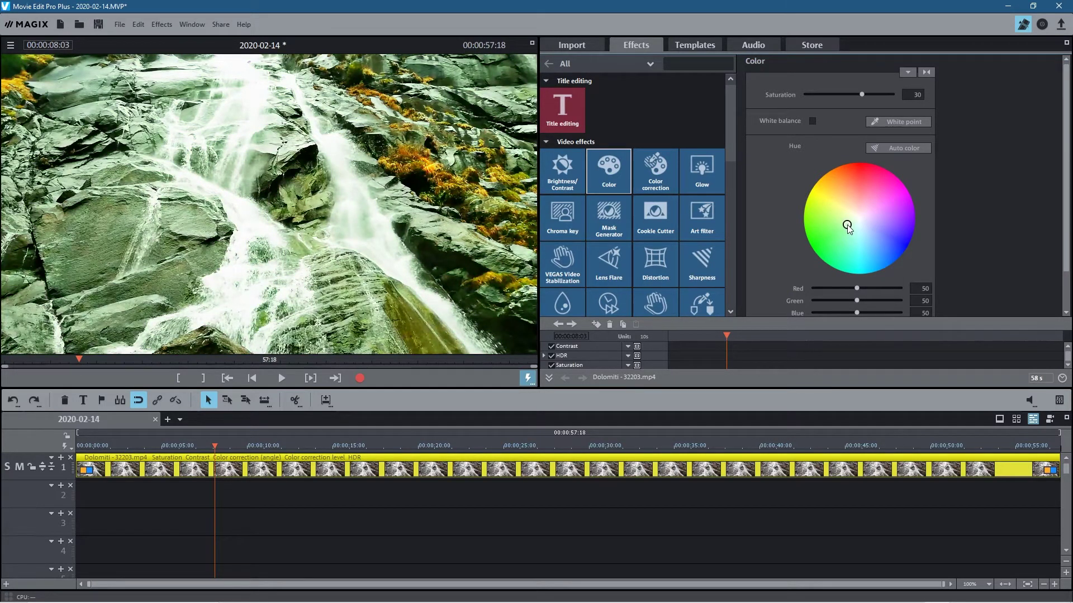
drag(847, 226, 861, 219)
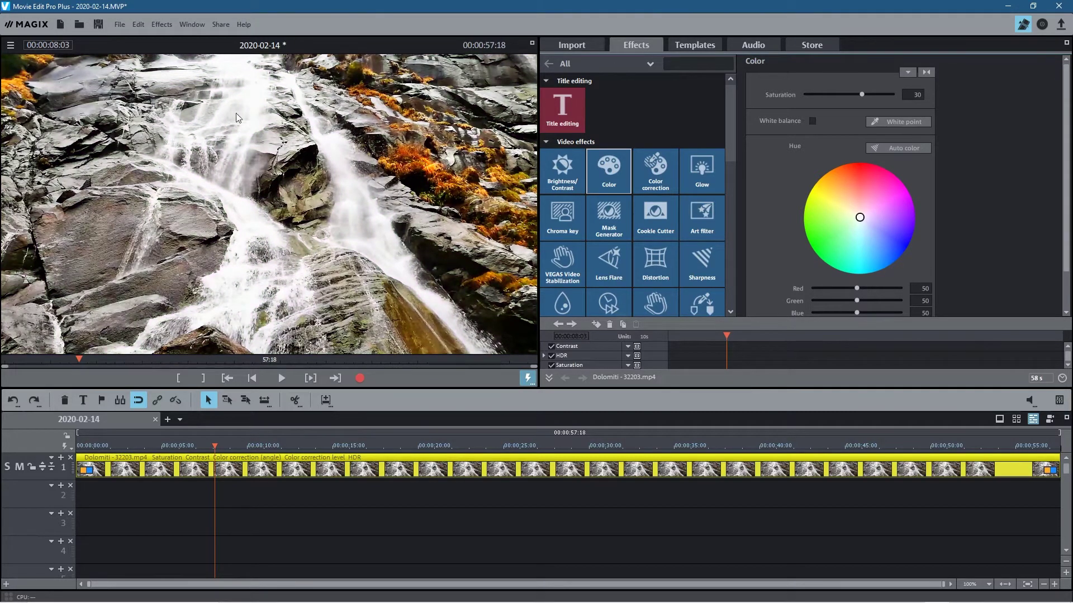
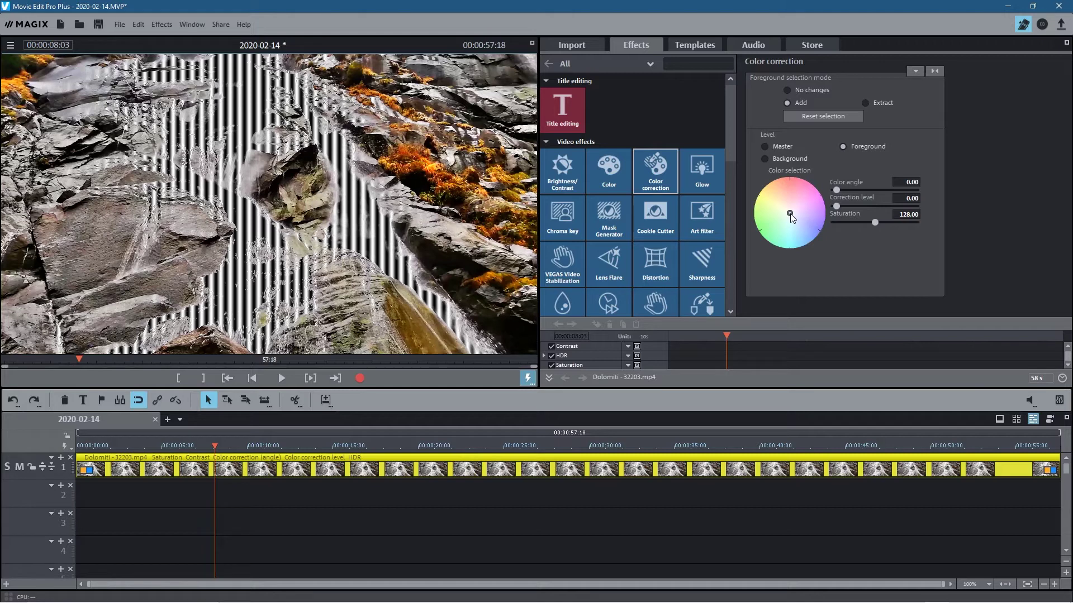
Tint the selected water in Color correction with colour angle 193.04, correction level 5.07 and saturation 120.11.
drag(791, 217, 810, 255)
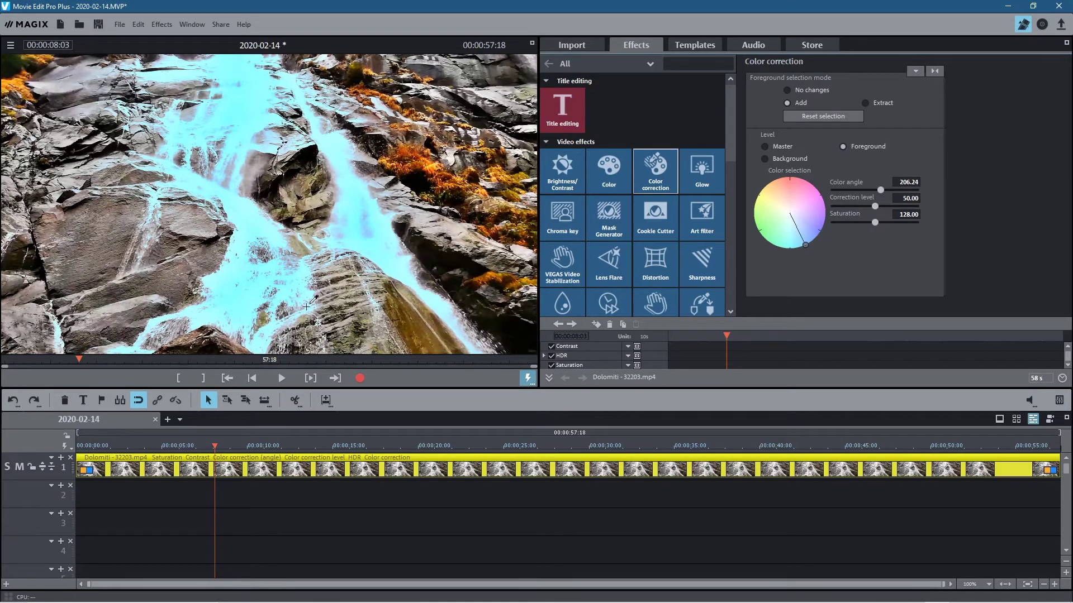
mouse_move(881, 190)
mouse_down()
mouse_move(843, 186)
mouse_move(917, 187)
mouse_move(836, 190)
mouse_move(878, 196)
mouse_up()
mouse_move(874, 206)
mouse_down()
mouse_move(817, 206)
mouse_move(950, 209)
mouse_move(764, 212)
mouse_up()
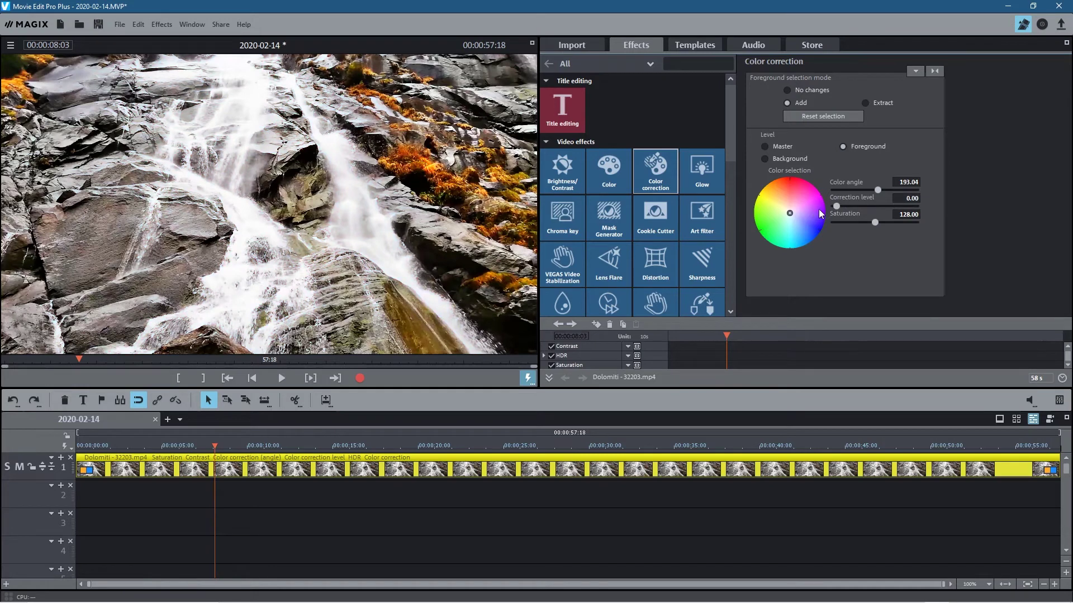
drag(836, 208, 841, 213)
mouse_move(875, 223)
mouse_down()
mouse_move(914, 226)
mouse_move(849, 224)
mouse_move(874, 231)
mouse_up()
Add an ungraded copy of Dolomiti - 32203.mp4 from the project folder to the start of track 2.
key(alt+Tab)
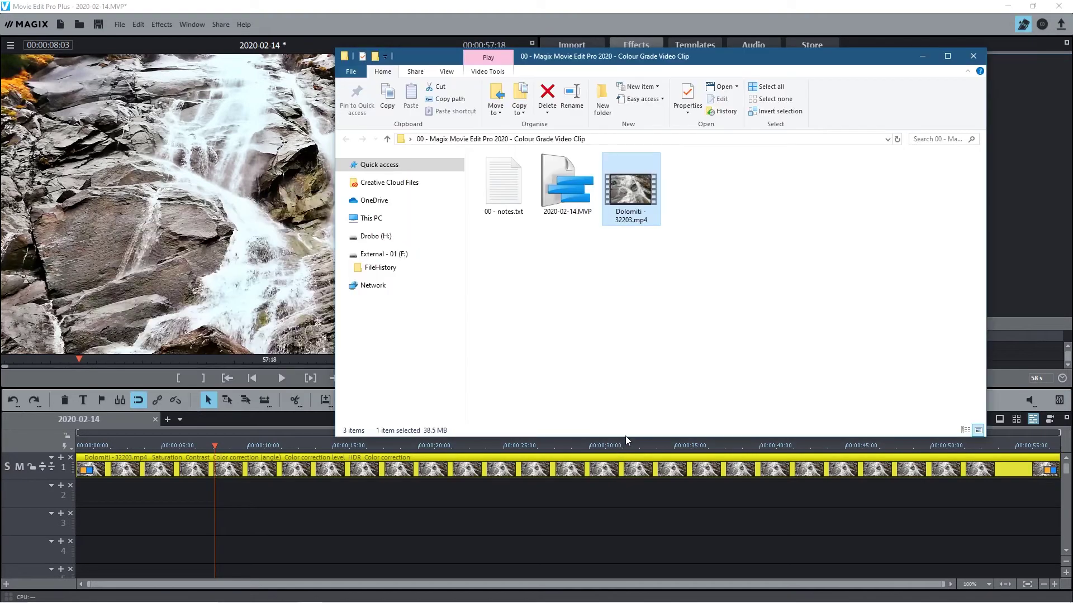
drag(634, 194, 112, 501)
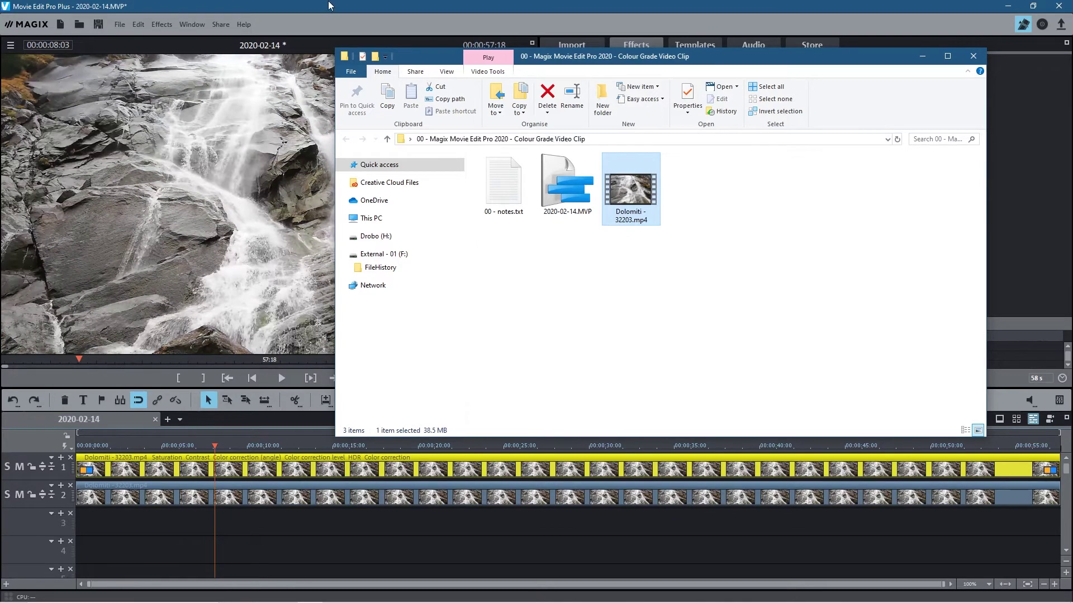
click(76, 408)
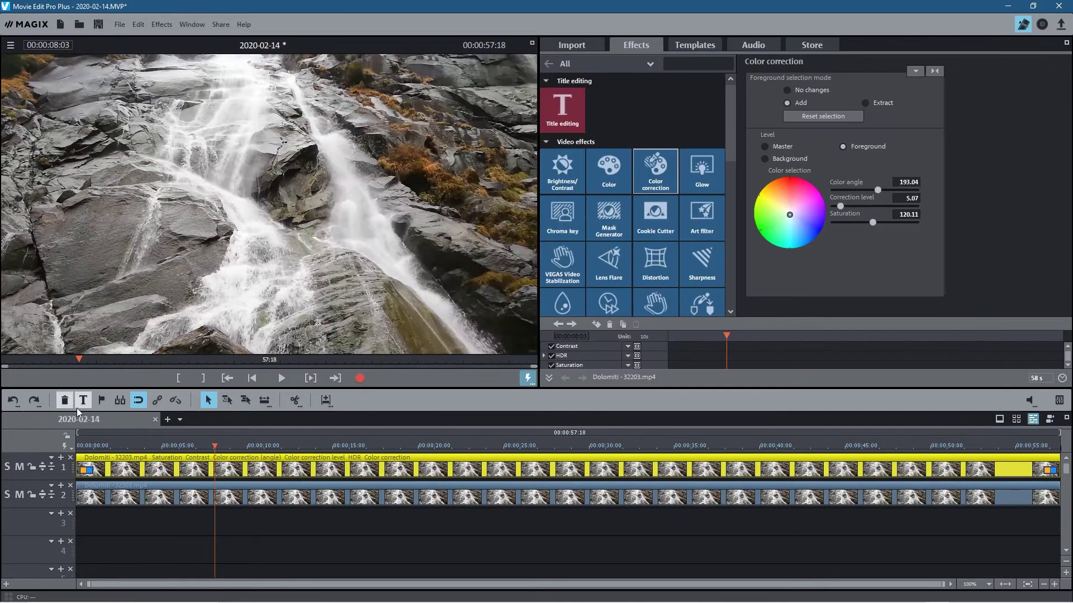
Compare the graded clip with the ungraded original by repeatedly switching track 1 between solo and normal.
click(7, 467)
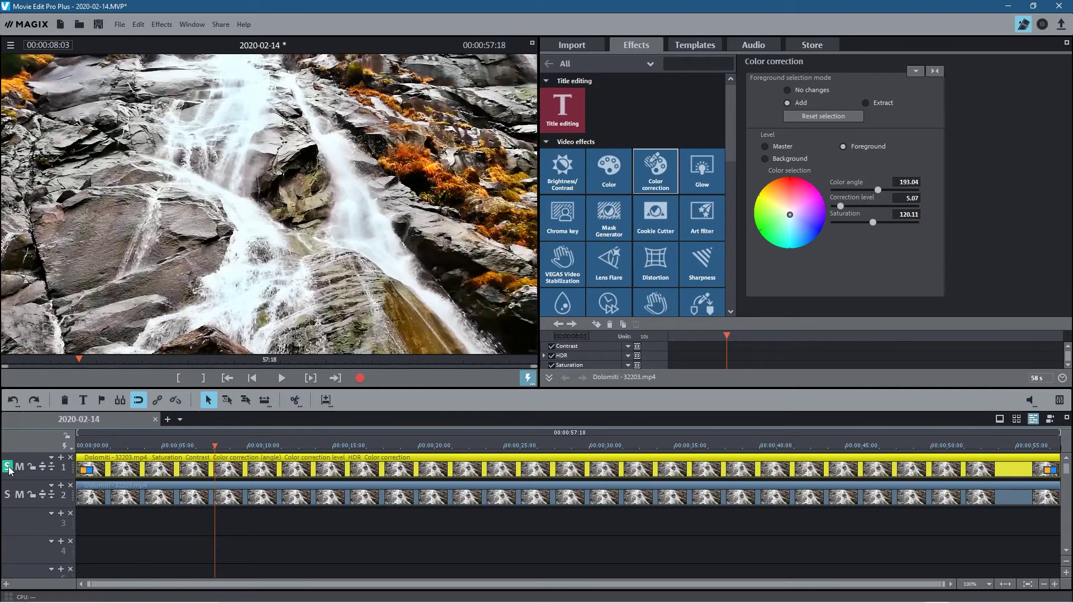
click(8, 468)
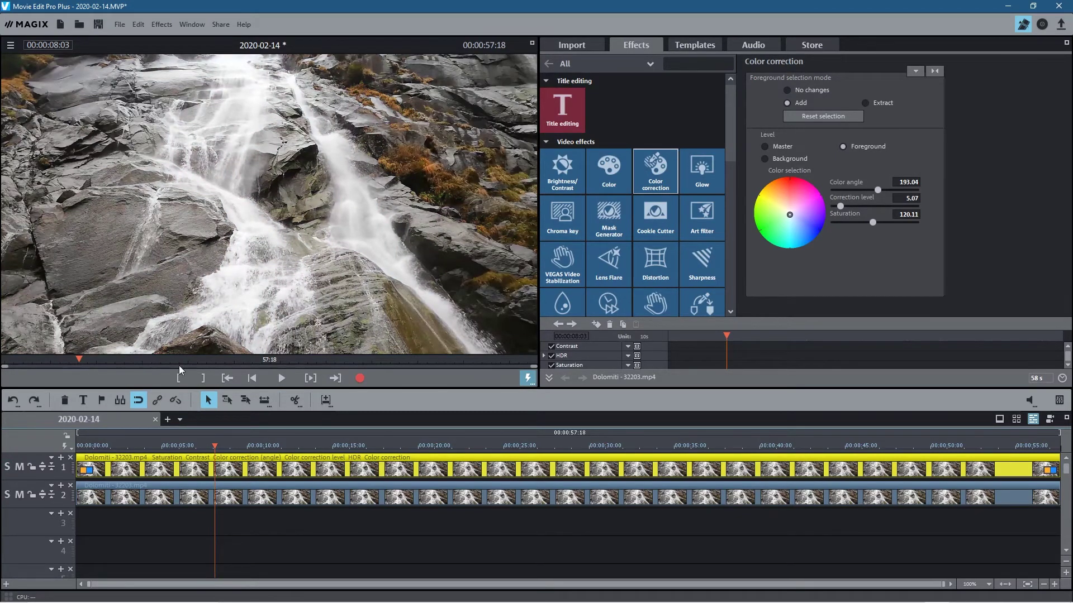
click(8, 467)
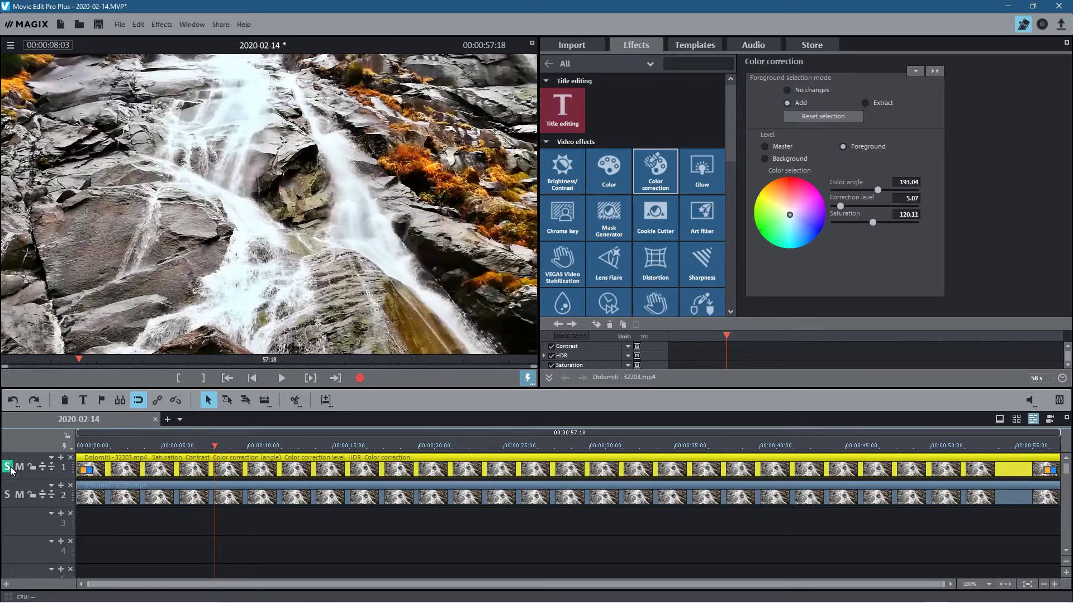
click(8, 468)
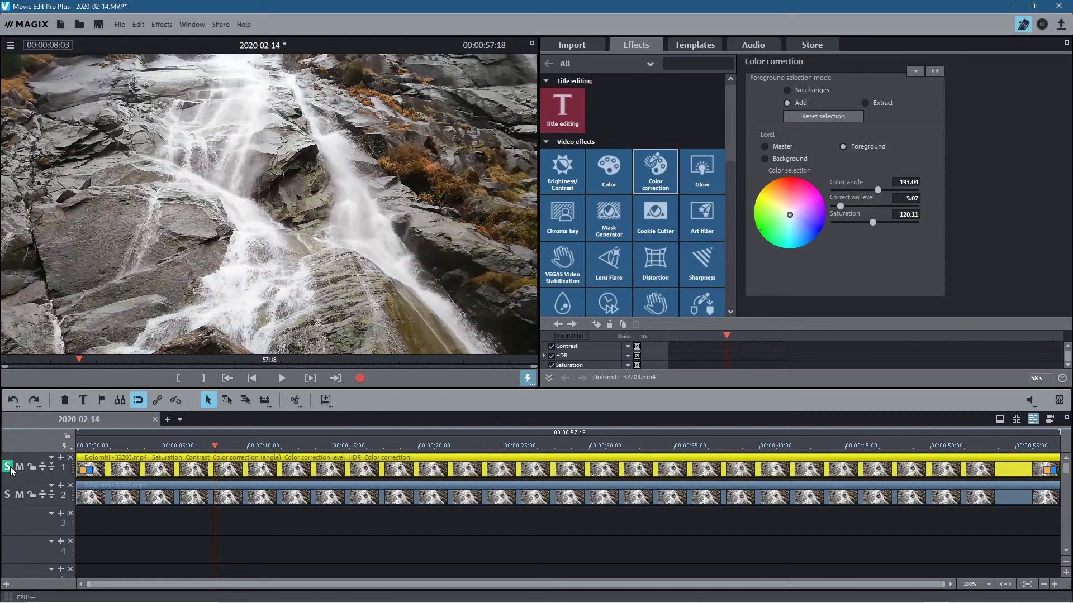
click(9, 469)
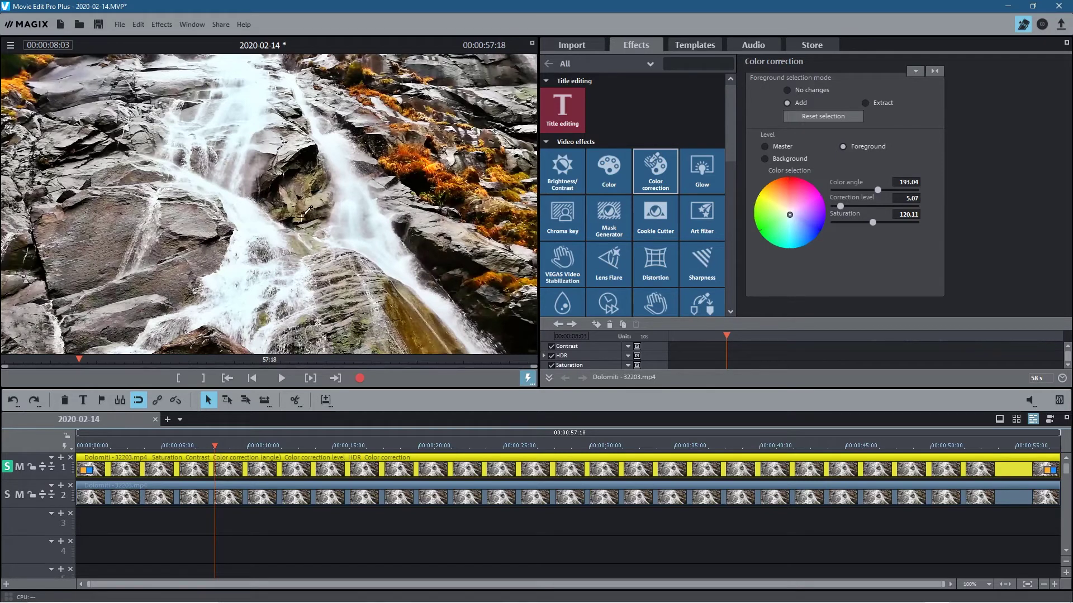
click(6, 469)
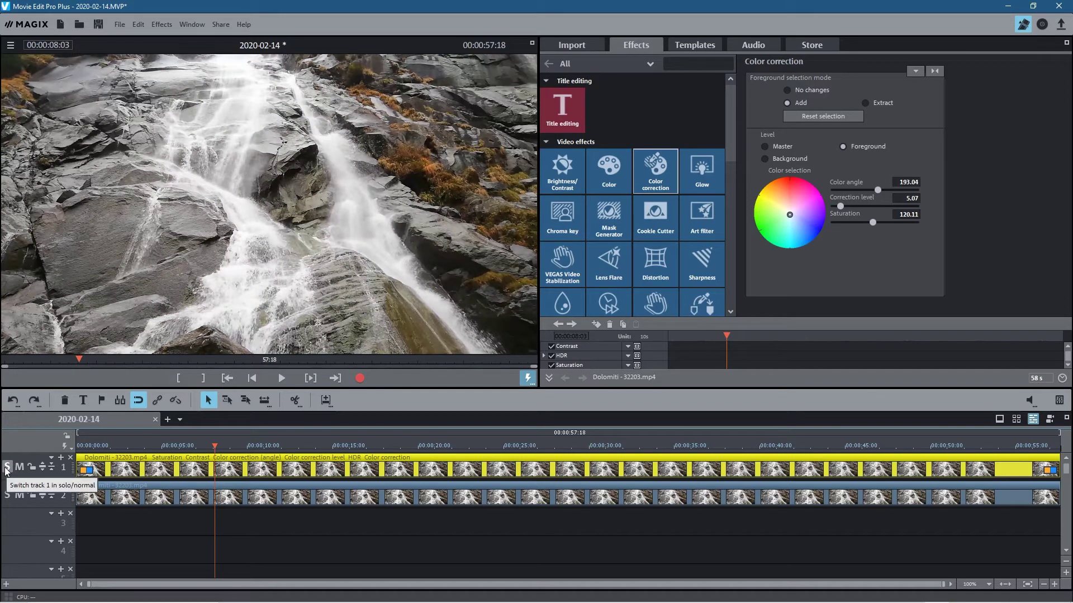
click(7, 468)
click(7, 468)
click(7, 469)
click(7, 468)
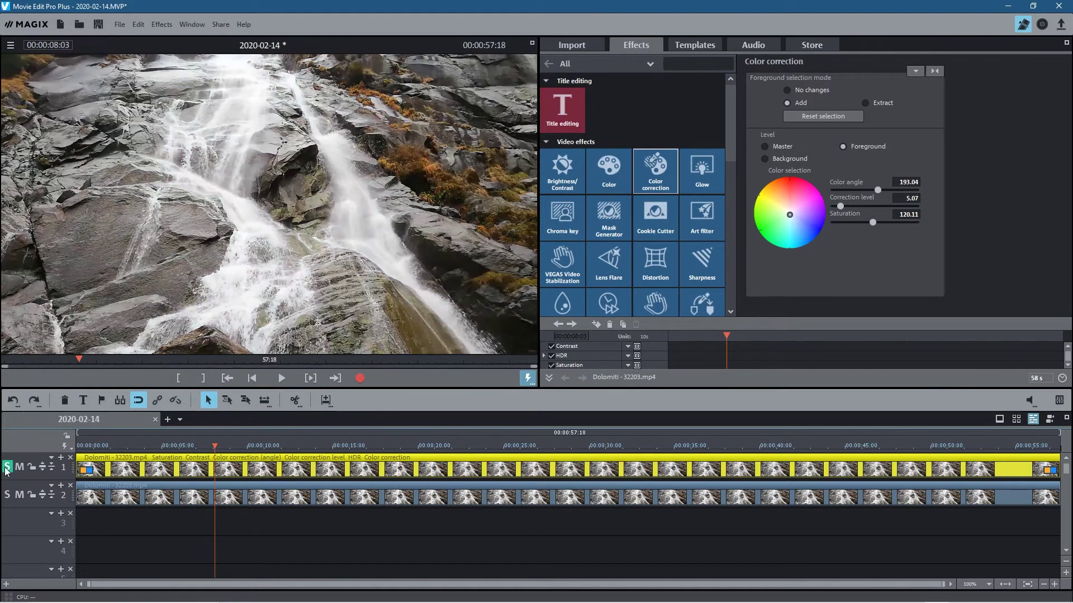
Toggle solo on track 1 several times on the paused frame to compare the grade with the original, leaving track 1 soloed.
click(6, 468)
click(7, 469)
click(7, 468)
click(7, 468)
click(9, 467)
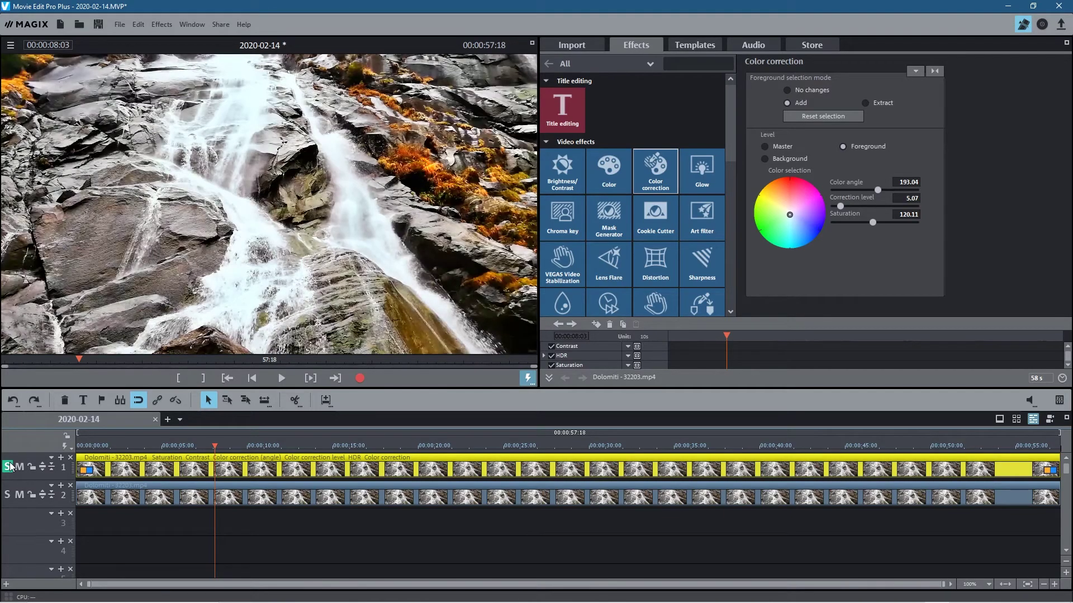
Play the timeline while switching track 1's solo off and on to compare both versions in motion, and stop playback.
click(288, 380)
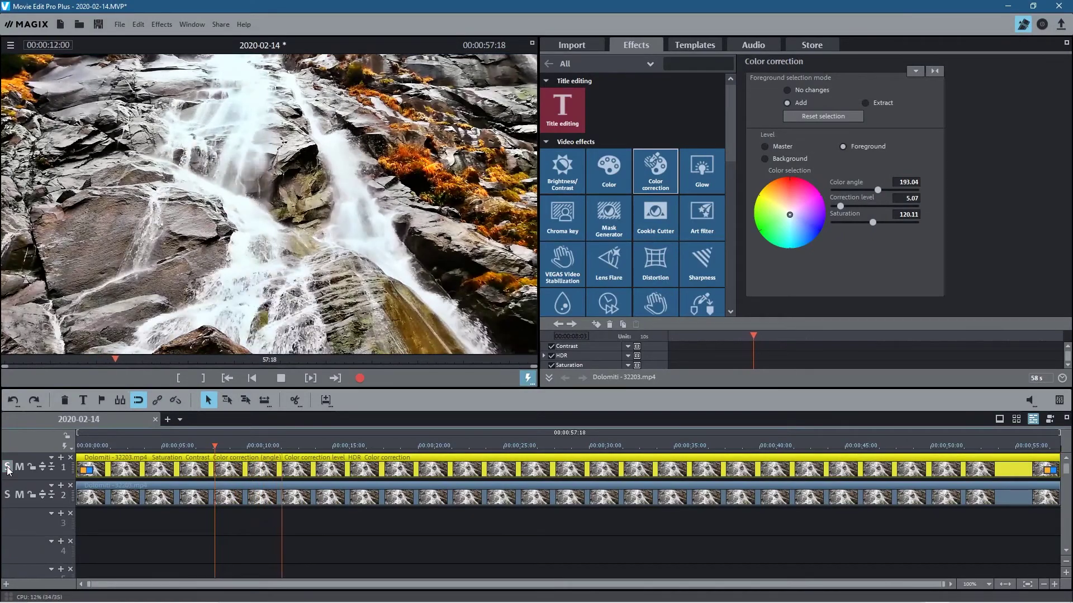
click(8, 467)
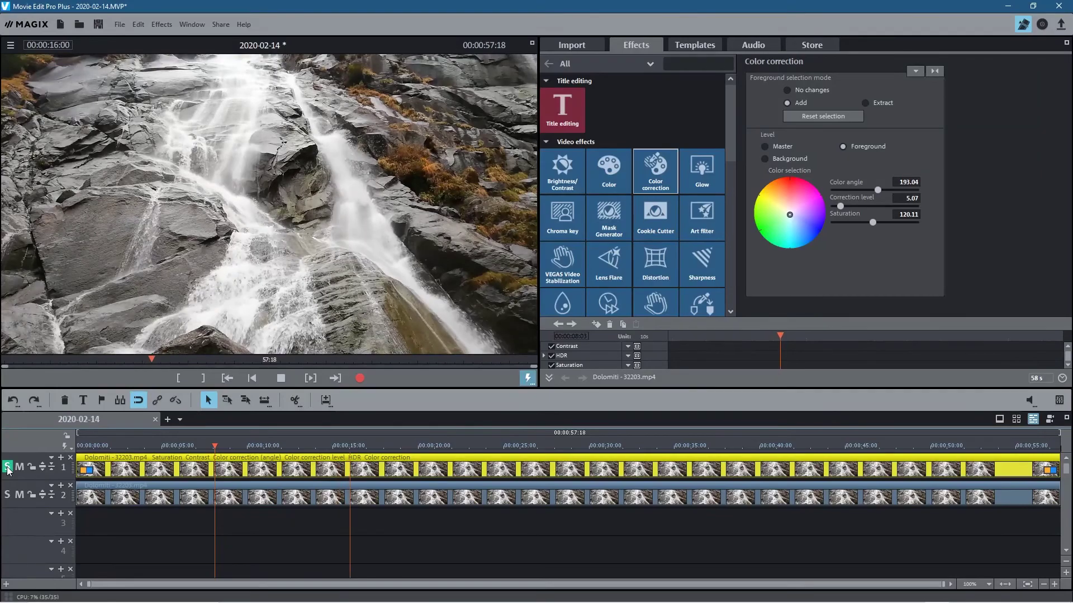
click(8, 467)
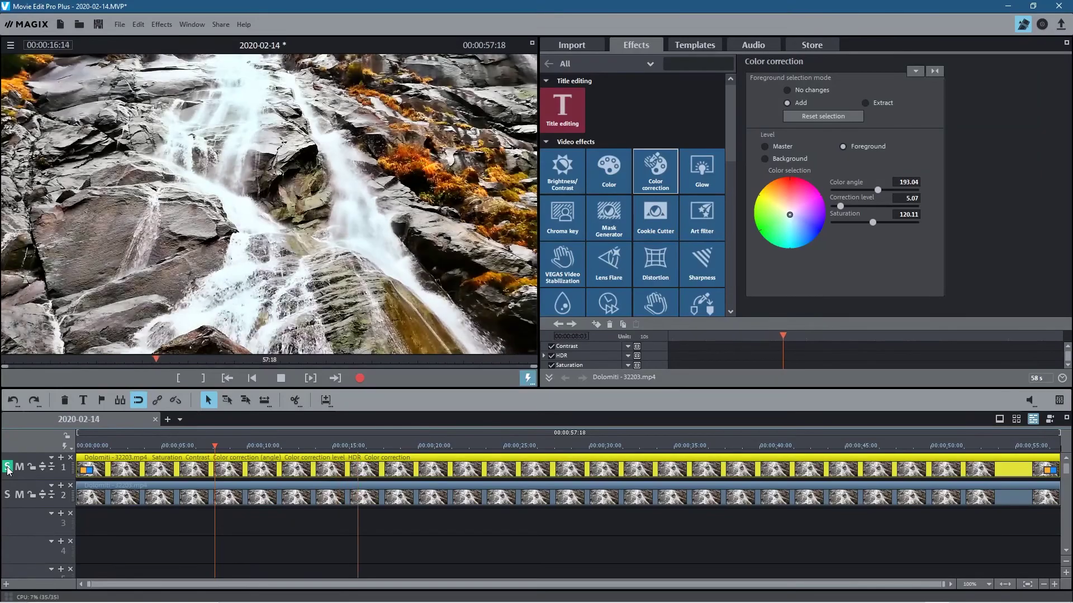
click(289, 378)
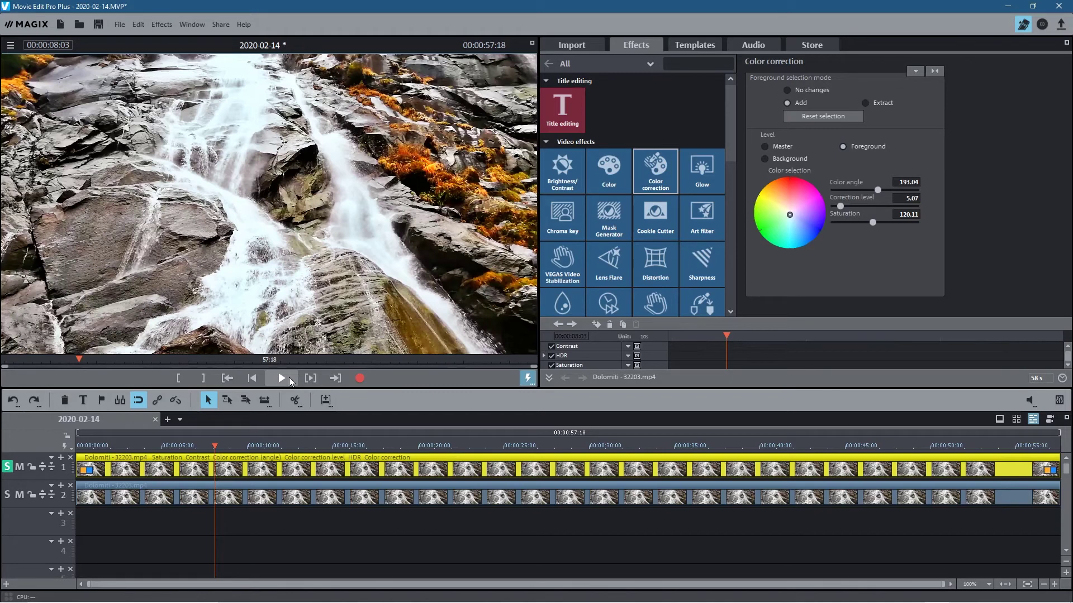
Save the graded movie project under its existing file name.
click(119, 24)
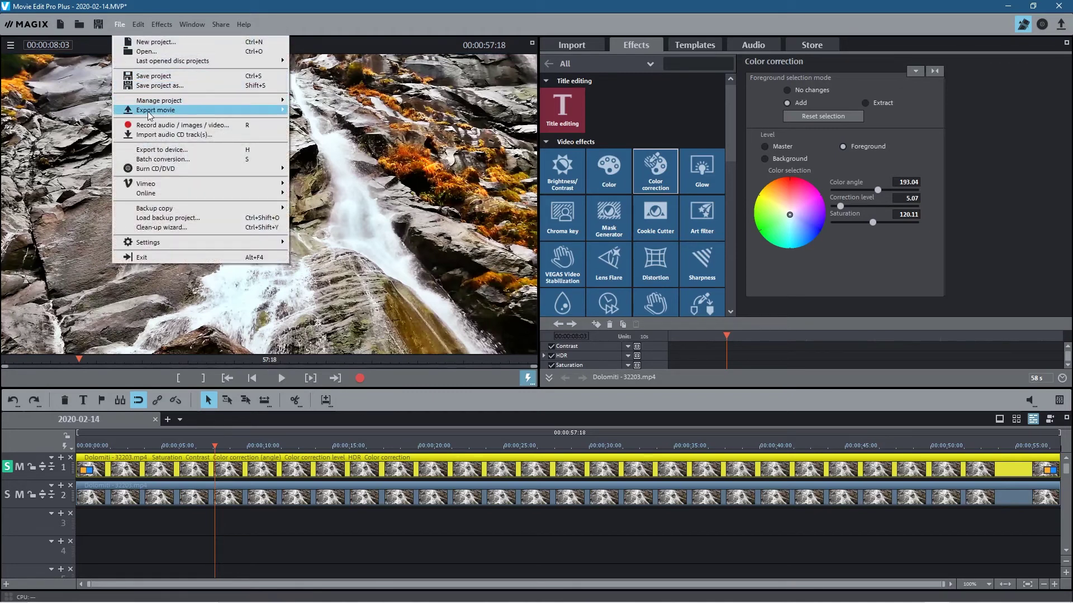
click(152, 76)
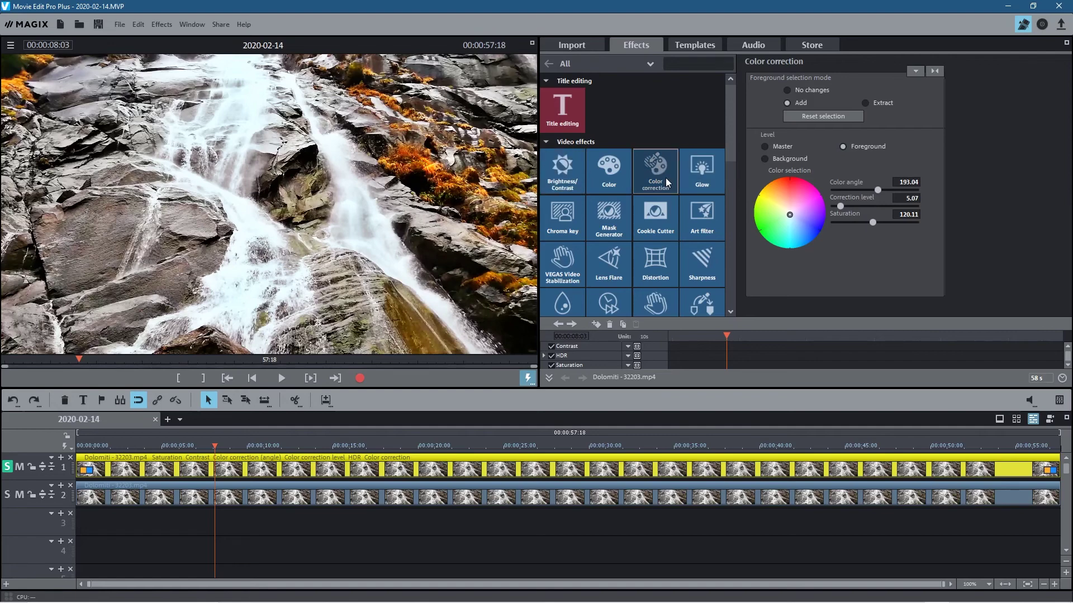
Minimise the video editor and close the project folder window to return to the desktop.
click(1007, 6)
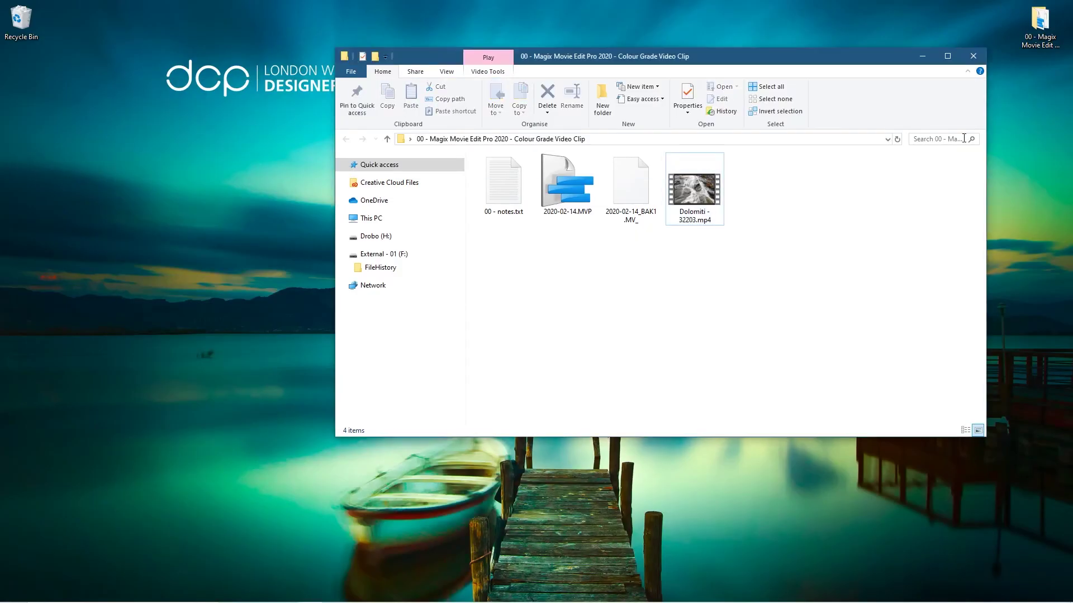
click(973, 56)
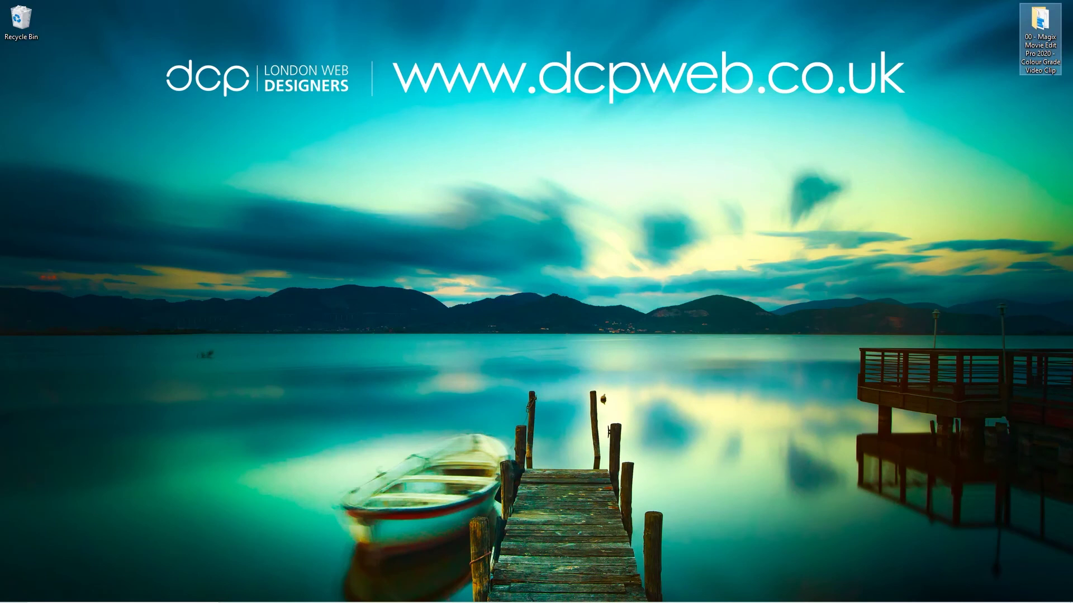